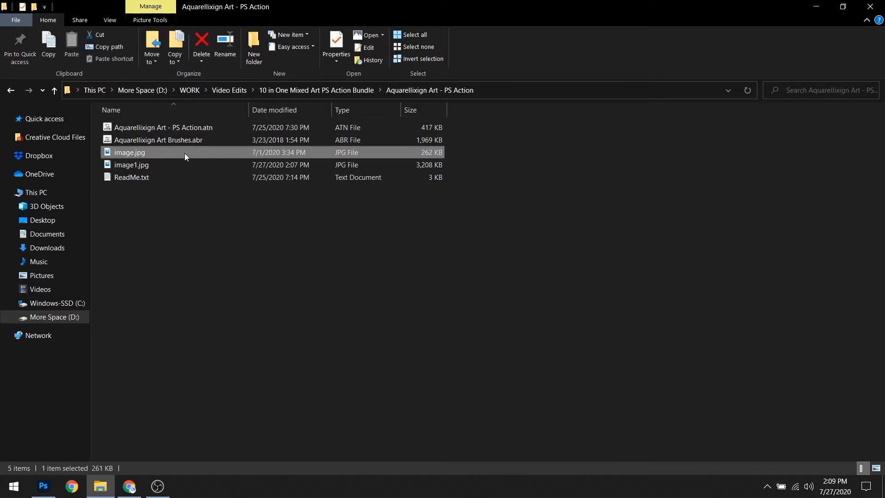
Open image.jpg from the Aquarellixign Art - PS Action folder in Adobe Photoshop 2020.
right_click(184, 154)
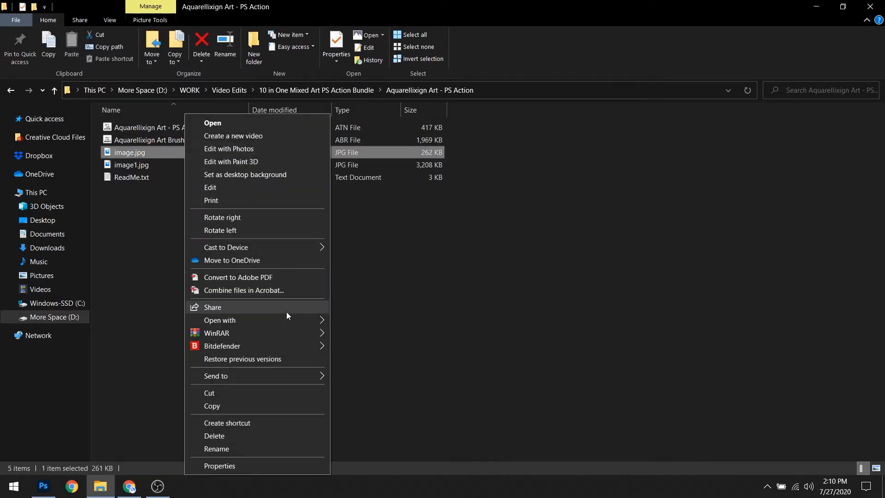
mouse_move(314, 319)
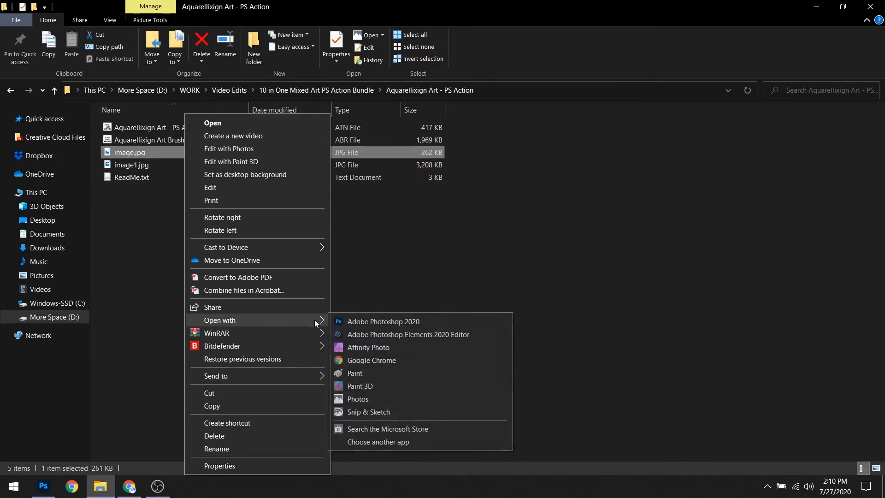
click(341, 322)
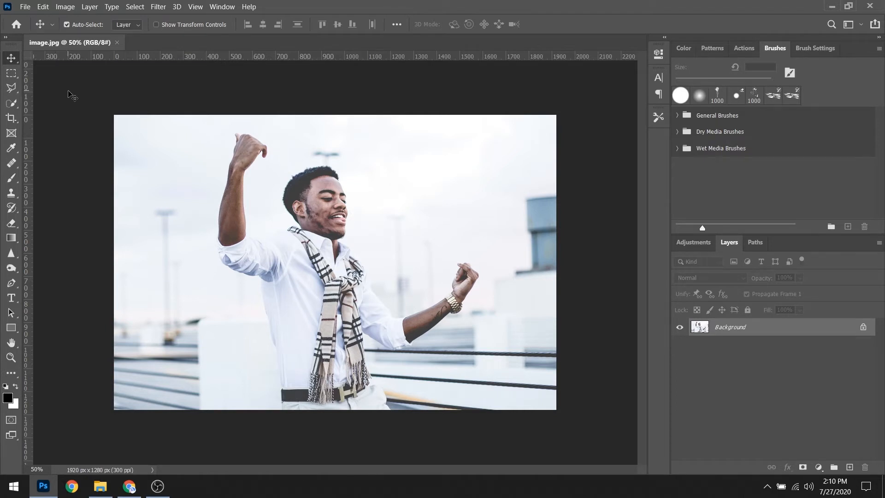
Check the image's color mode and bit depth.
click(65, 7)
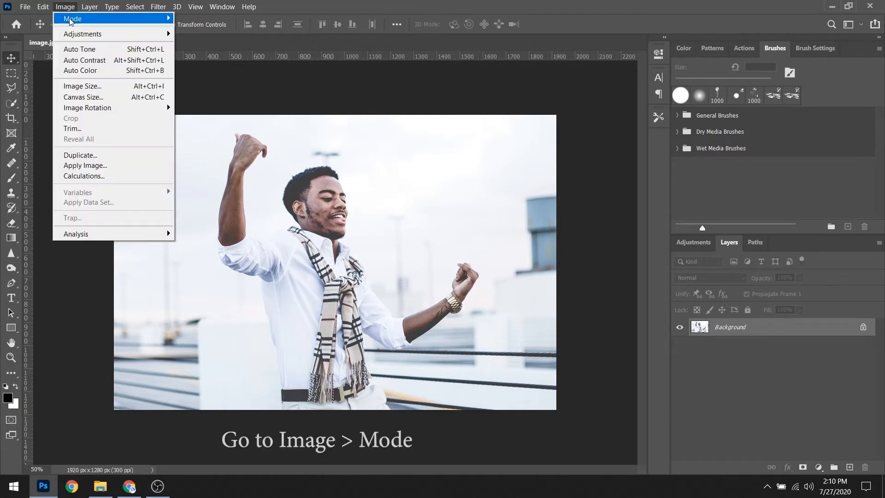
mouse_move(70, 19)
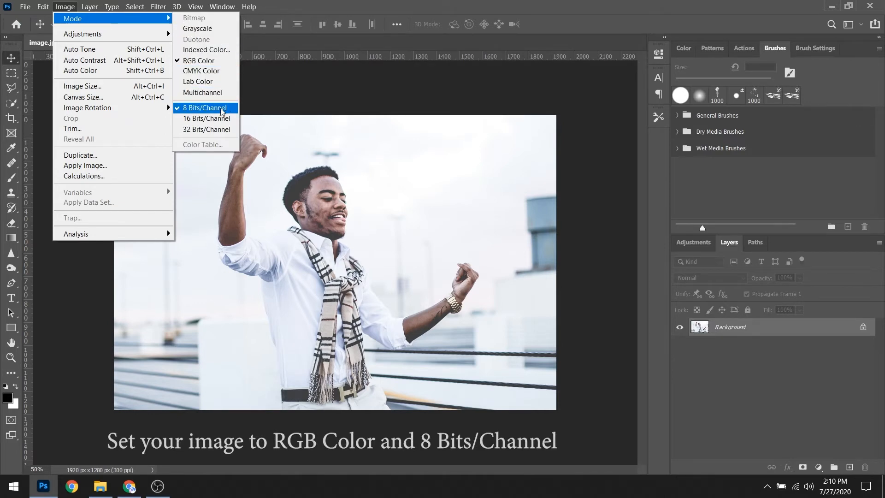
click(346, 89)
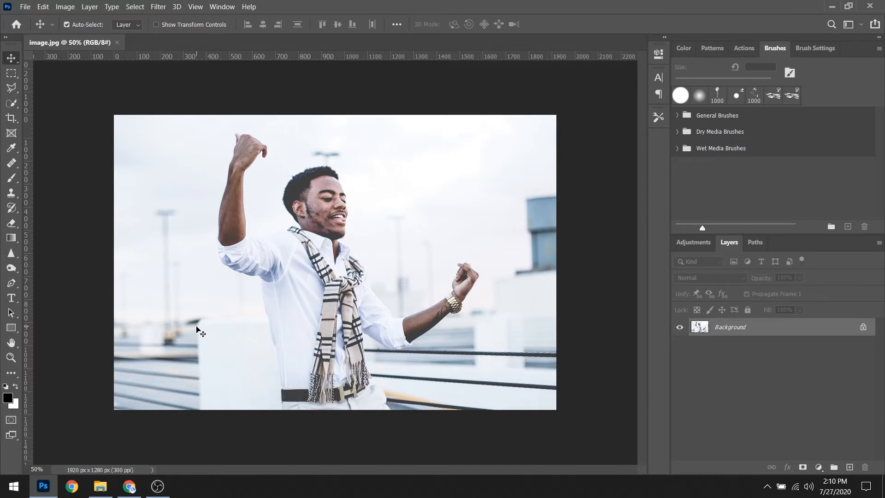
click(89, 7)
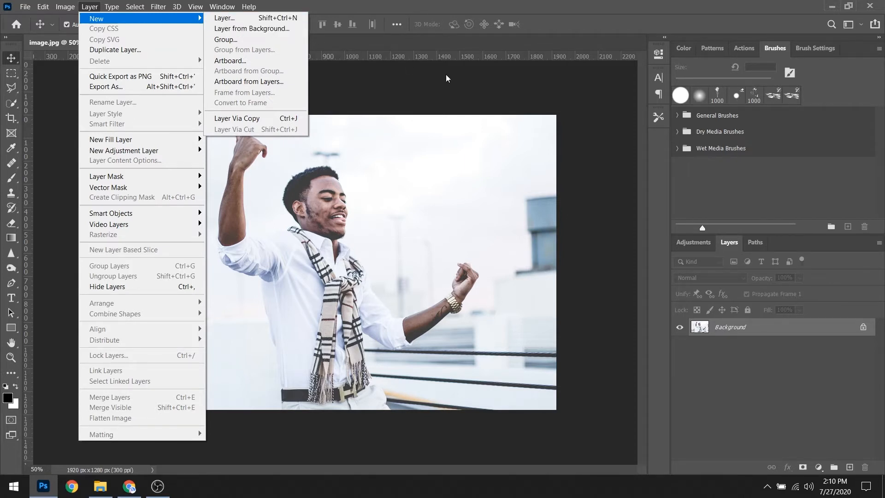
click(492, 80)
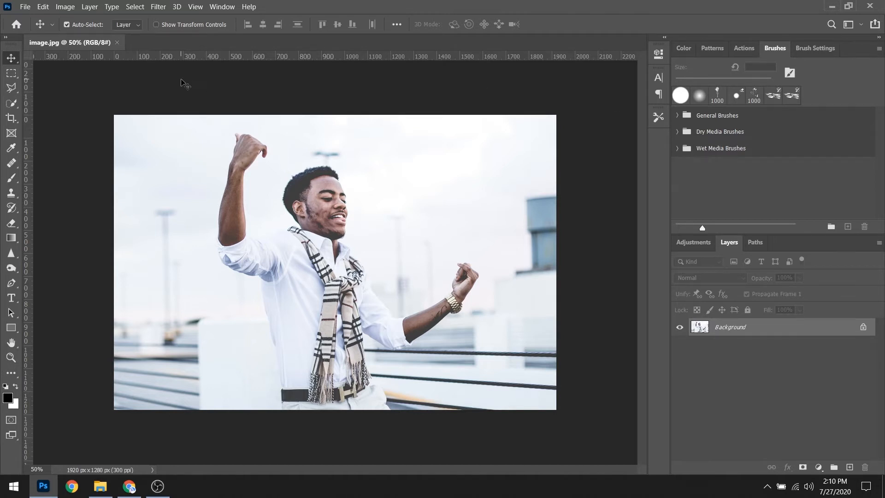
Load the action file Aquarellixign Art - PS Action.atn into the Actions list.
click(222, 7)
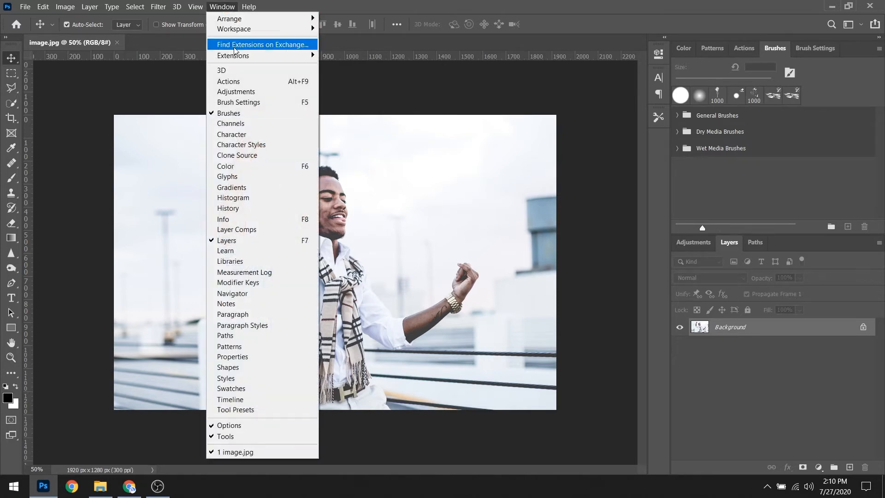
click(242, 81)
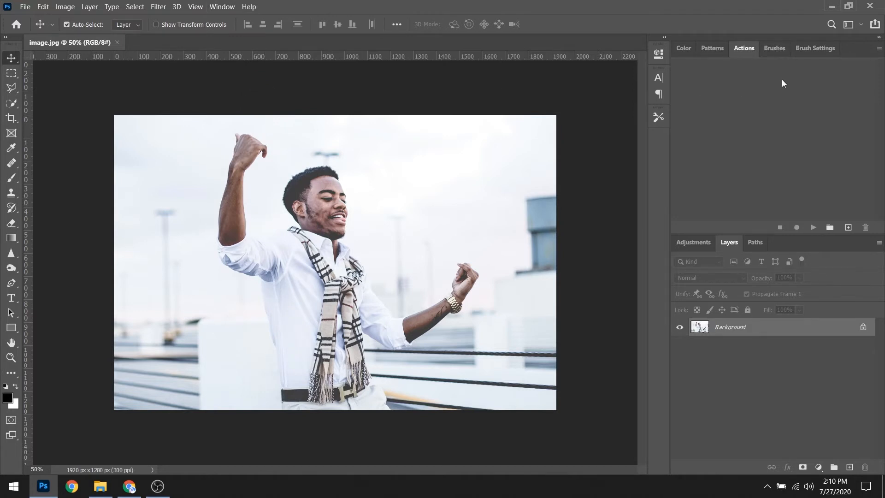
click(879, 50)
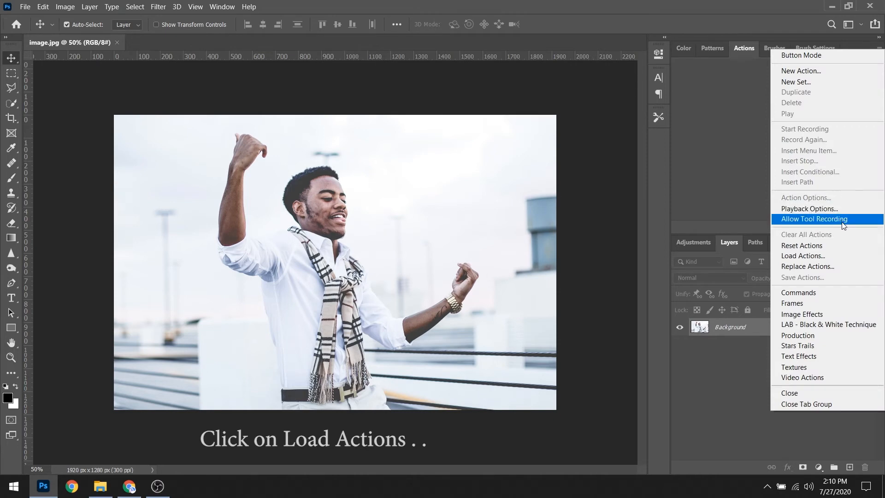
click(836, 256)
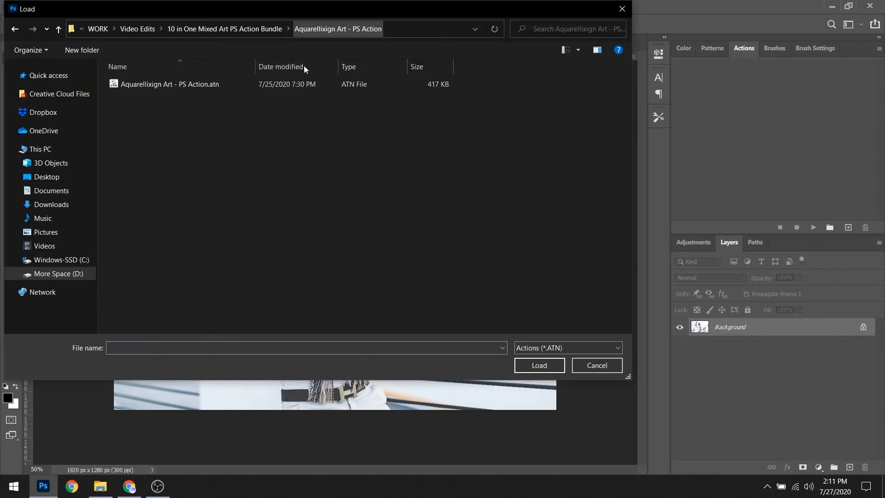
click(265, 84)
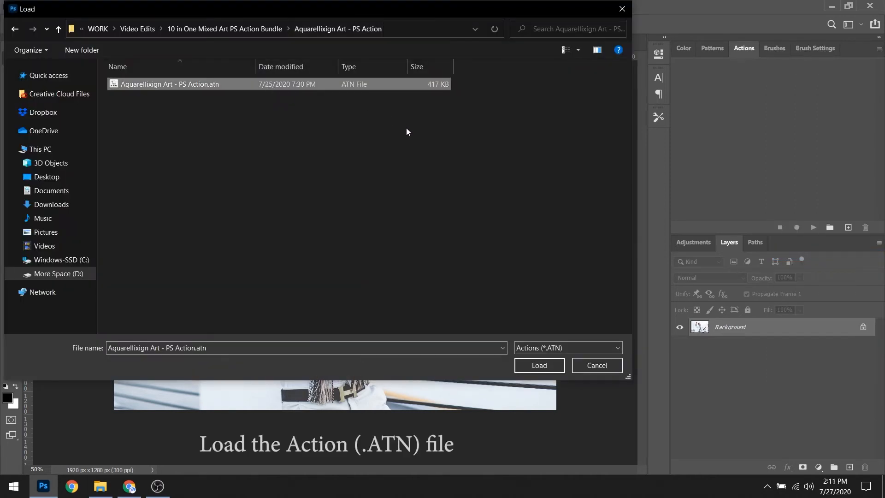
click(533, 367)
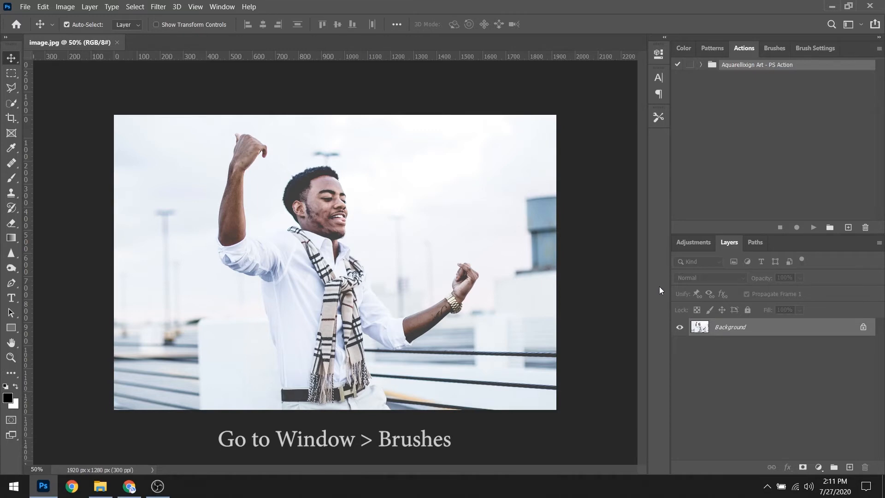
Import the brush file Aquarellixign Art Brushes.abr into the brush presets.
click(216, 7)
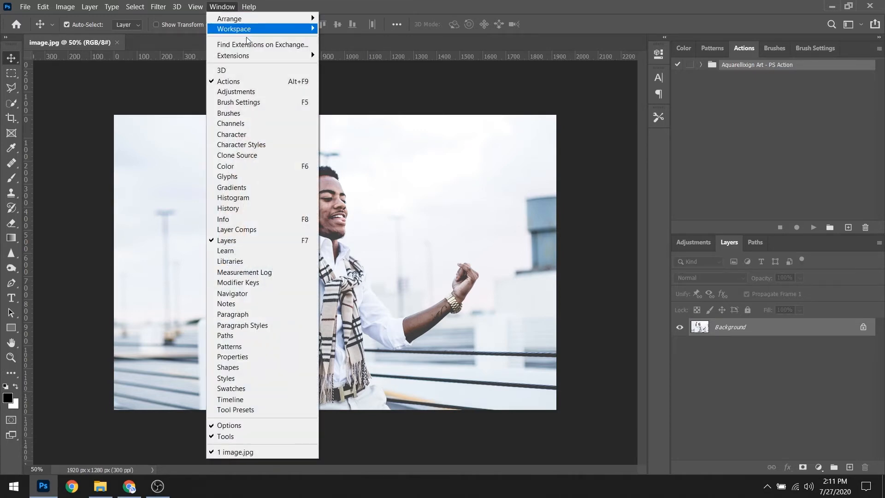
click(253, 114)
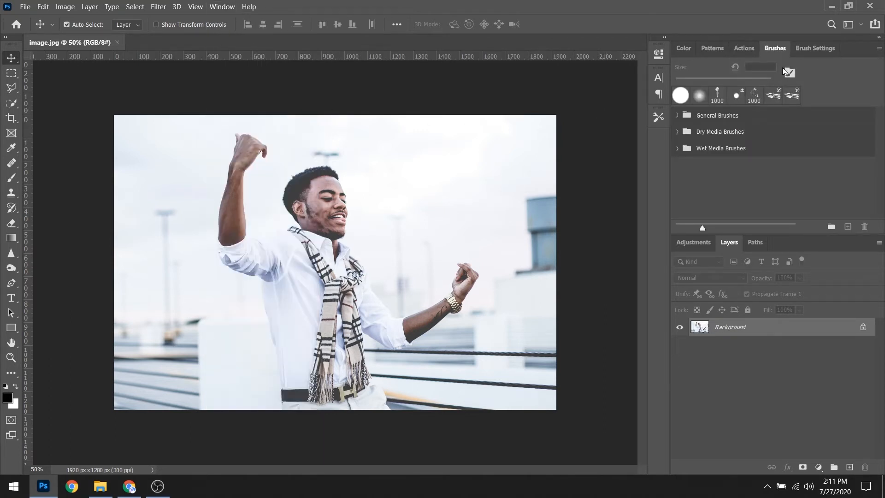
click(880, 50)
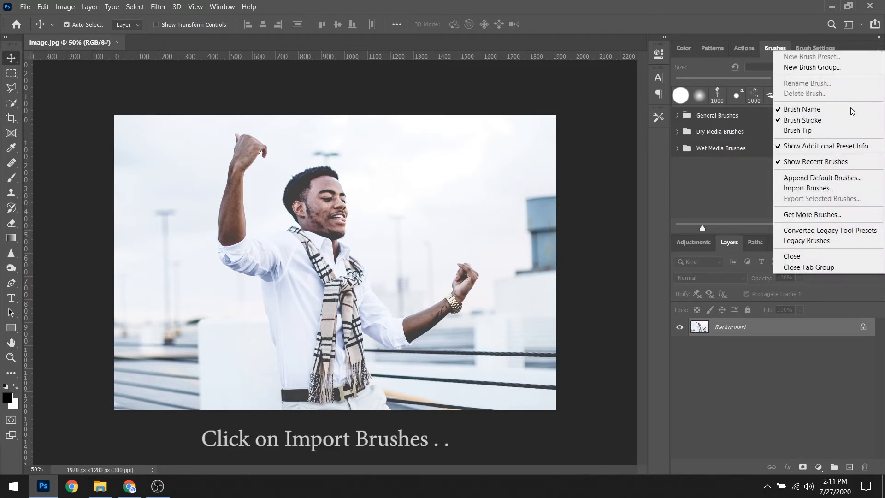
click(844, 187)
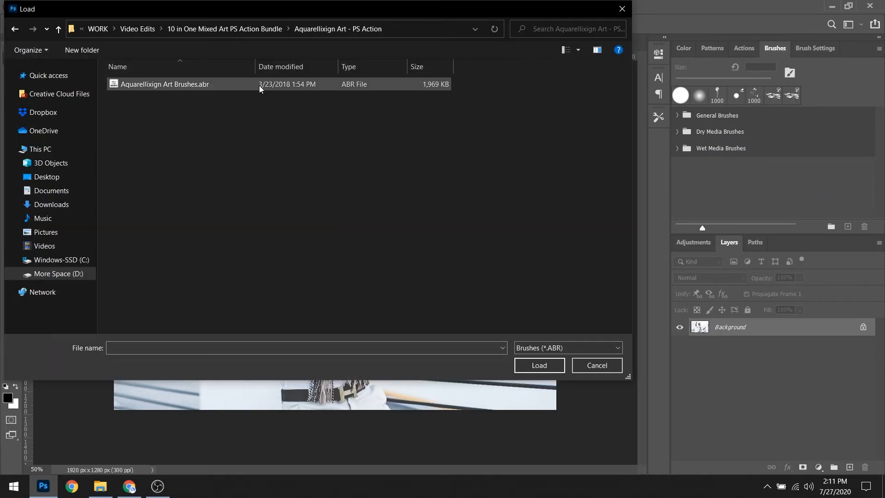
click(259, 84)
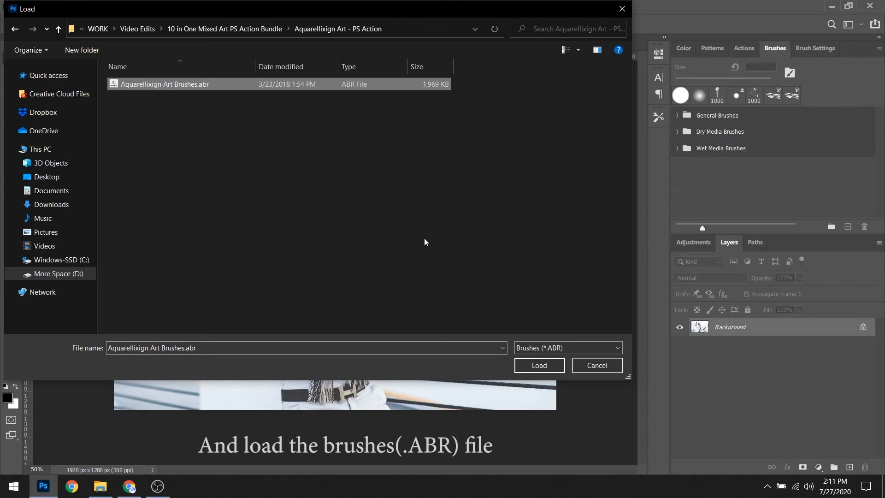
click(530, 366)
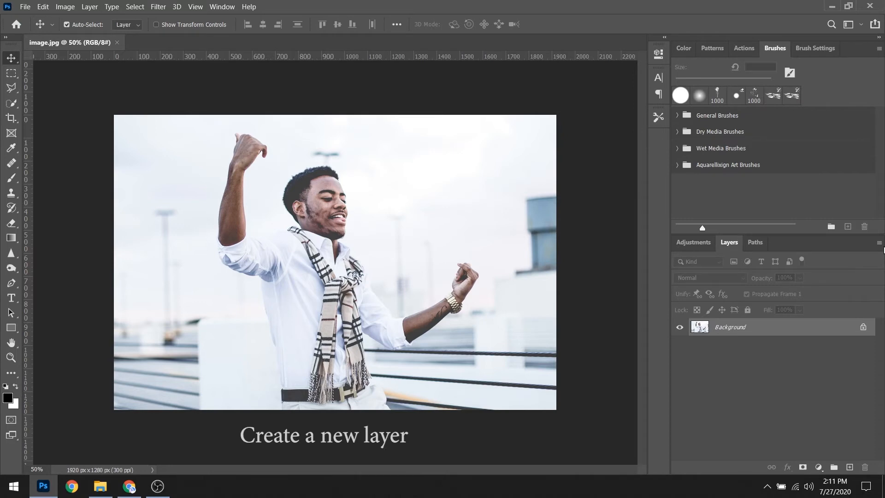
Create a new layer named "brush" above the Background.
click(878, 244)
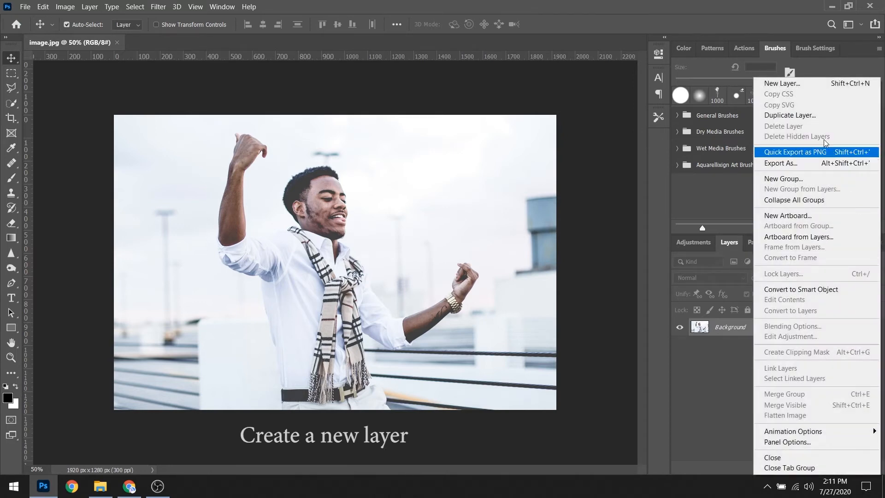
click(803, 85)
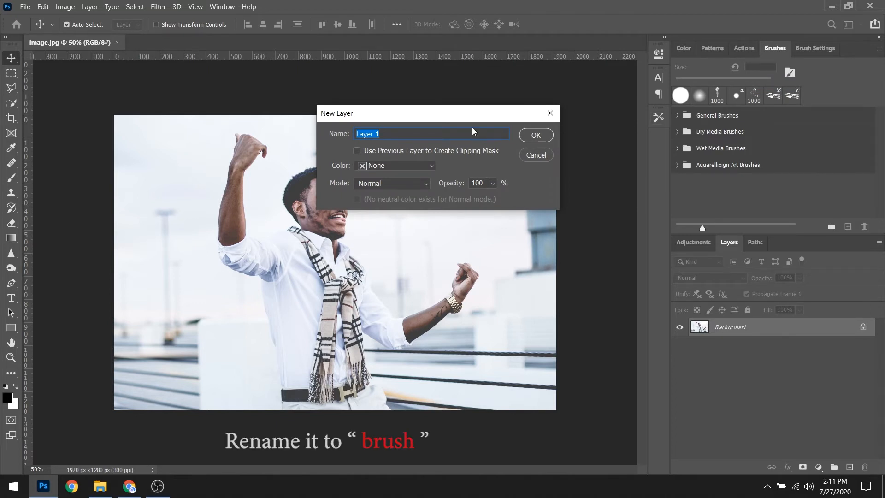
text(brush)
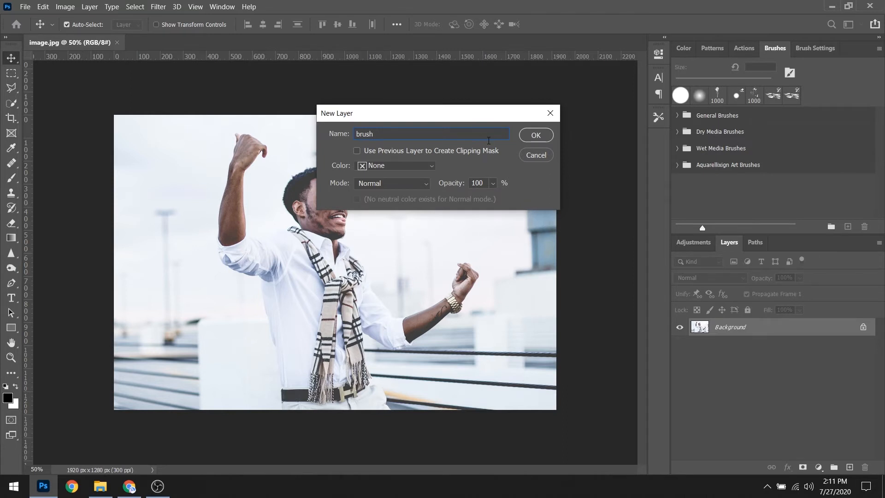
click(529, 137)
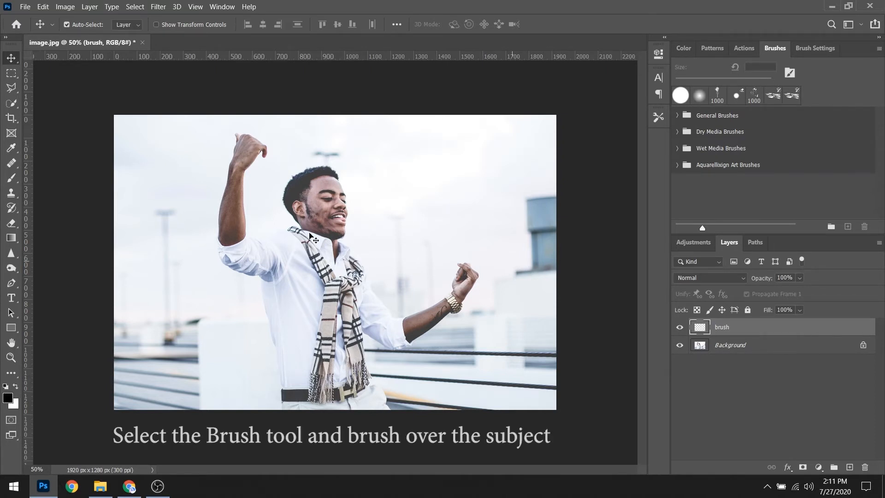
Paint over the whole man, including both arms, on the brush layer with a soft black 161 px brush.
key(b)
mouse_move(292, 248)
mouse_down()
mouse_move(276, 288)
mouse_move(295, 393)
mouse_move(318, 403)
mouse_move(340, 380)
mouse_move(350, 419)
mouse_move(383, 415)
mouse_move(362, 389)
mouse_move(346, 334)
mouse_move(356, 370)
mouse_move(322, 323)
mouse_move(323, 403)
mouse_move(307, 406)
mouse_move(325, 317)
mouse_move(346, 331)
mouse_move(349, 314)
mouse_move(397, 343)
mouse_move(447, 309)
mouse_move(463, 293)
mouse_move(462, 270)
mouse_move(469, 275)
mouse_move(416, 325)
mouse_move(389, 325)
mouse_move(337, 256)
mouse_move(351, 273)
mouse_move(278, 334)
mouse_move(304, 301)
mouse_move(323, 242)
mouse_move(305, 273)
mouse_move(229, 252)
mouse_move(242, 141)
mouse_move(257, 146)
mouse_move(242, 166)
mouse_move(229, 239)
mouse_move(243, 254)
mouse_move(305, 230)
mouse_move(296, 191)
mouse_move(321, 198)
mouse_move(338, 223)
mouse_move(325, 184)
mouse_move(298, 201)
mouse_move(325, 206)
mouse_move(342, 250)
mouse_up()
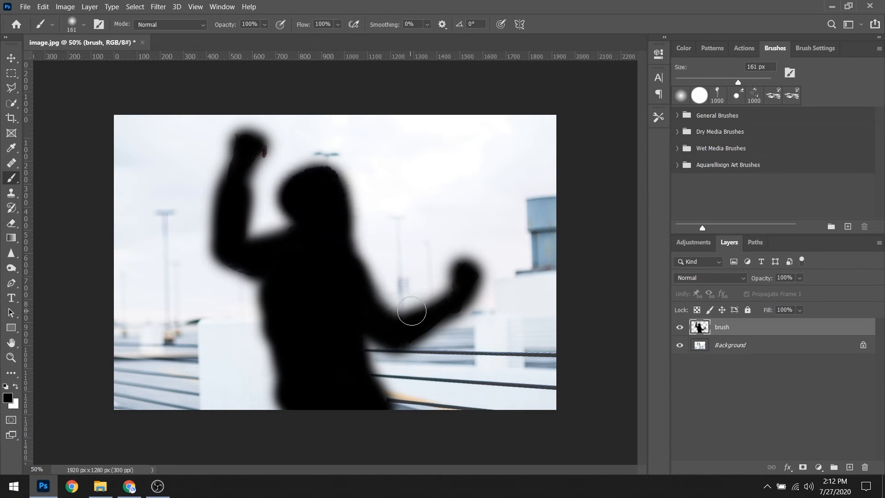
drag(374, 399, 379, 403)
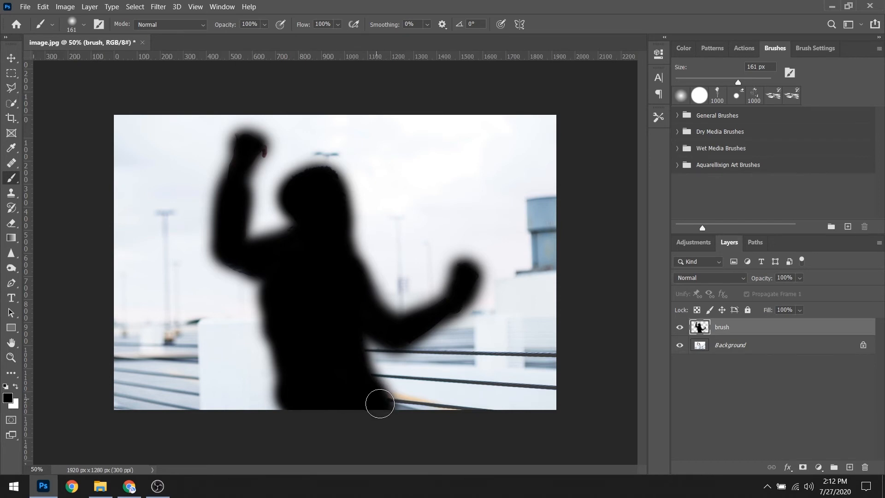
click(11, 59)
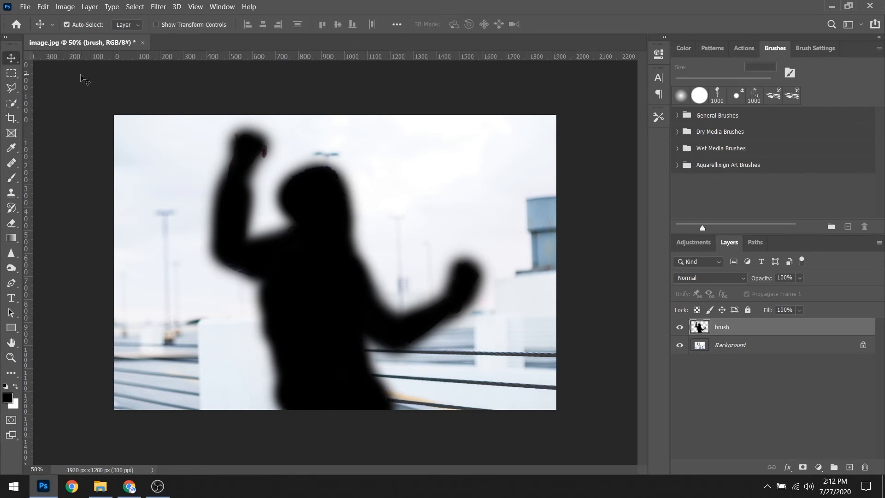
Play the action Aquarellixign Art (Latest PS Versions) on the brush layer.
click(744, 48)
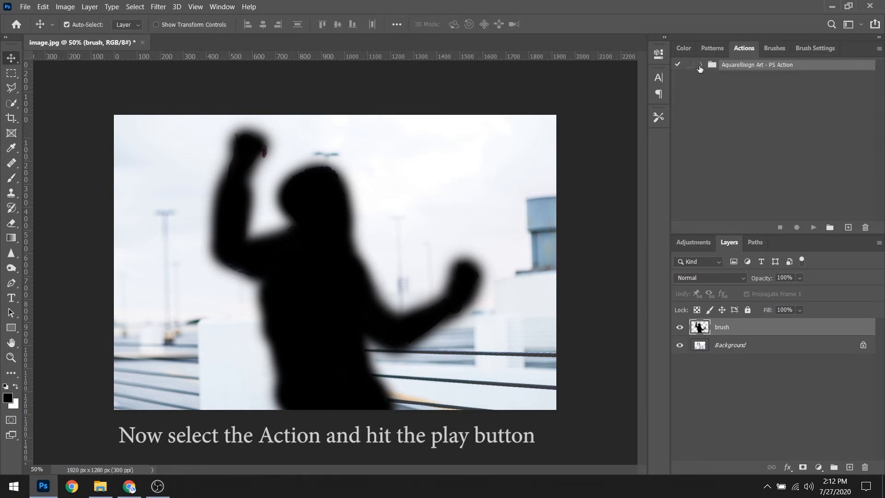
click(700, 65)
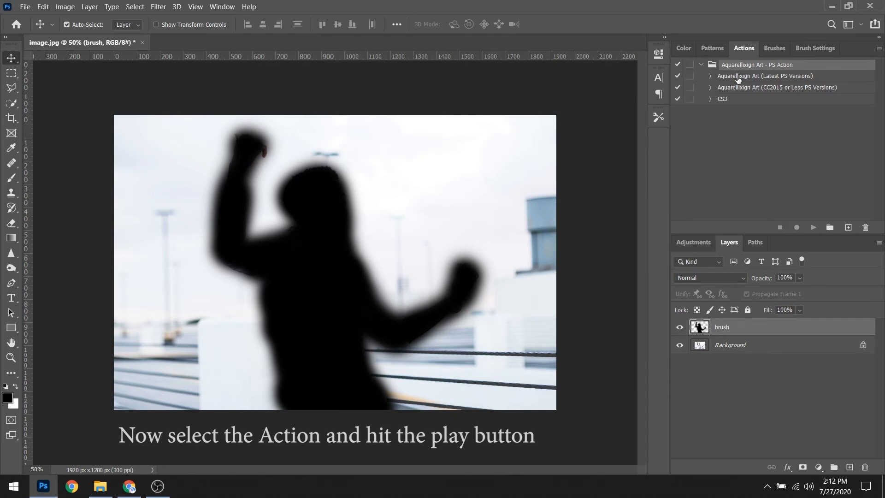
click(737, 77)
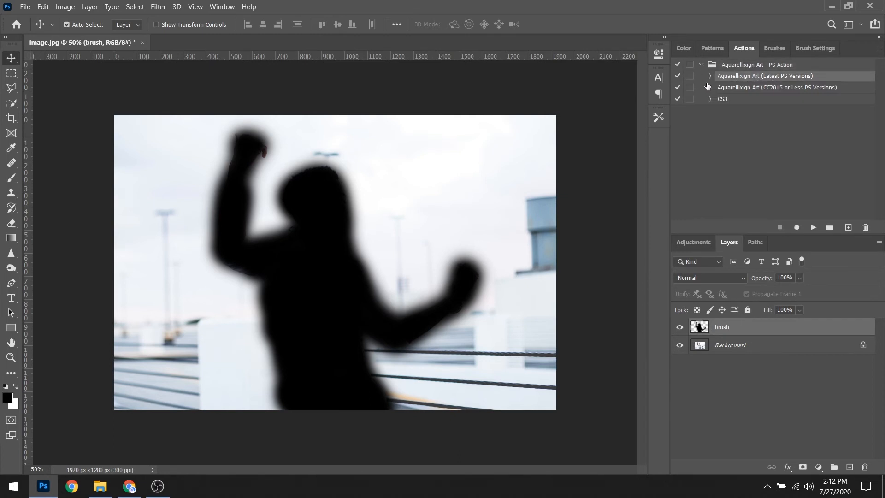
click(813, 227)
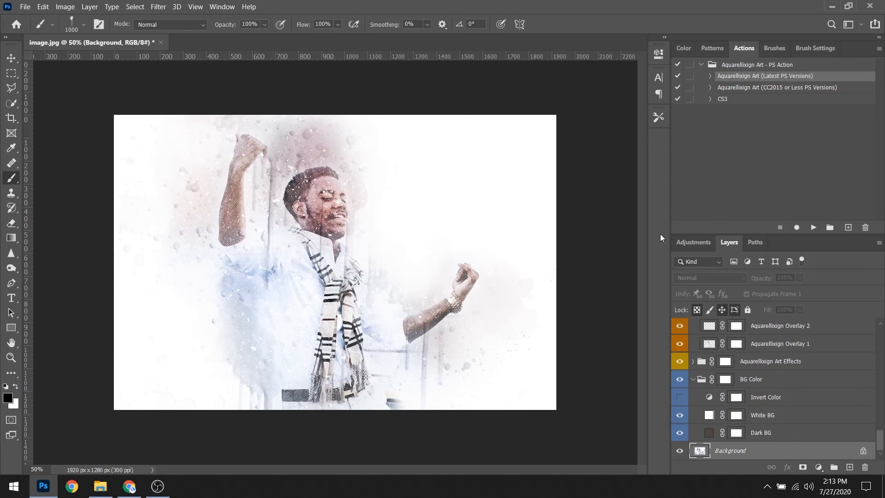
Compare the generated artwork with the BG Color group hidden and shown.
key(v)
click(679, 379)
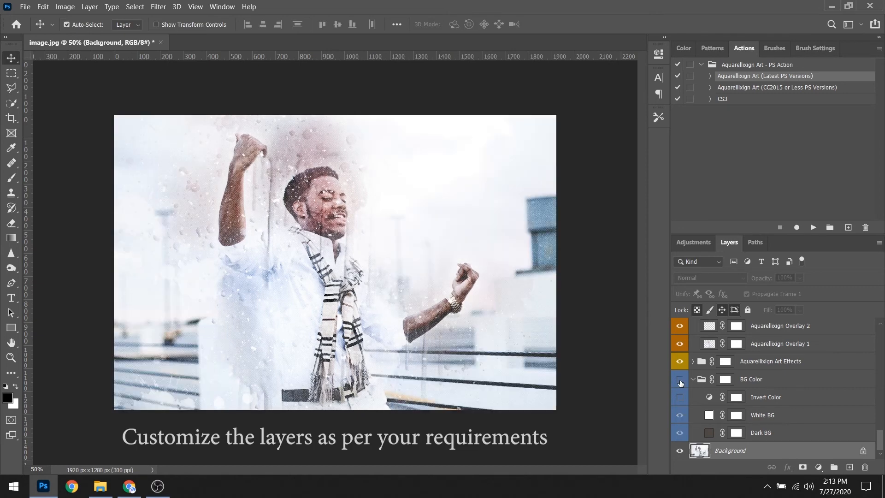
click(680, 379)
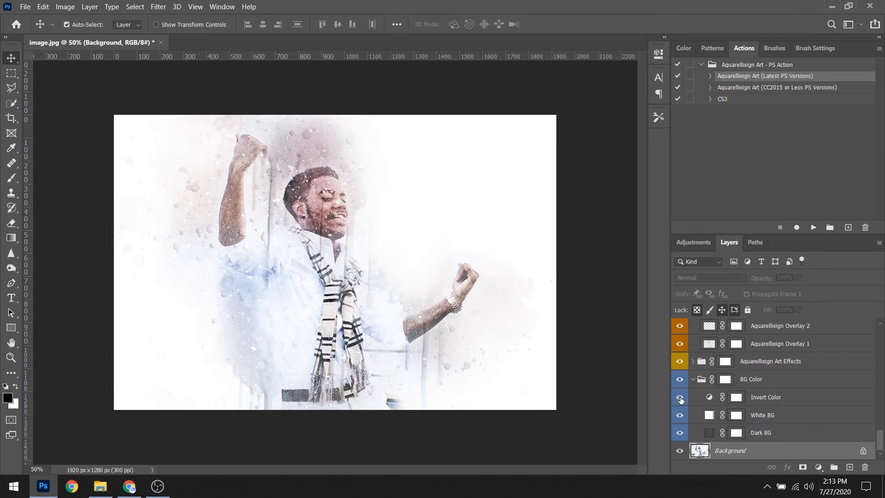
Show the Invert Color adjustment and hide the White BG layer in the BG Color group.
click(680, 399)
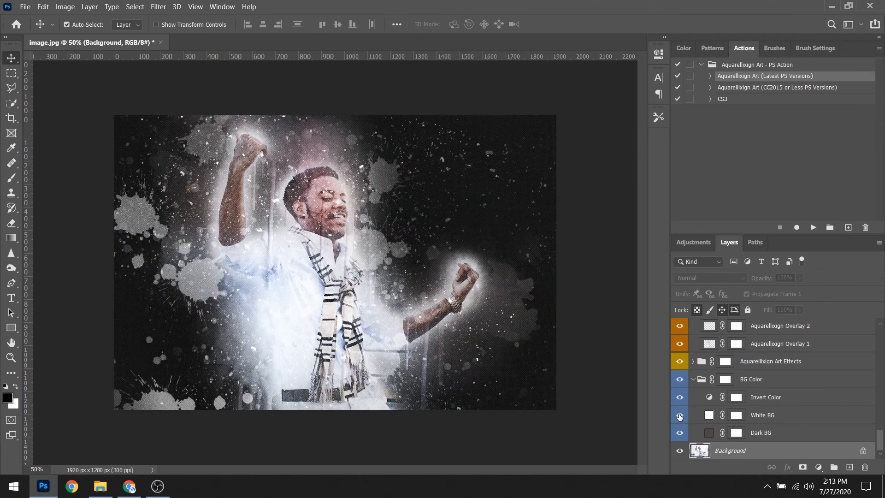
click(679, 415)
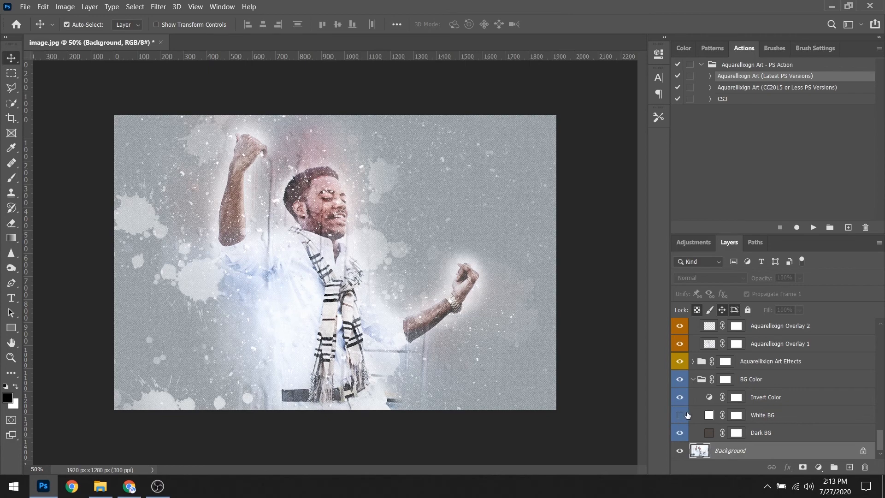
scroll(720, 389, up, 4)
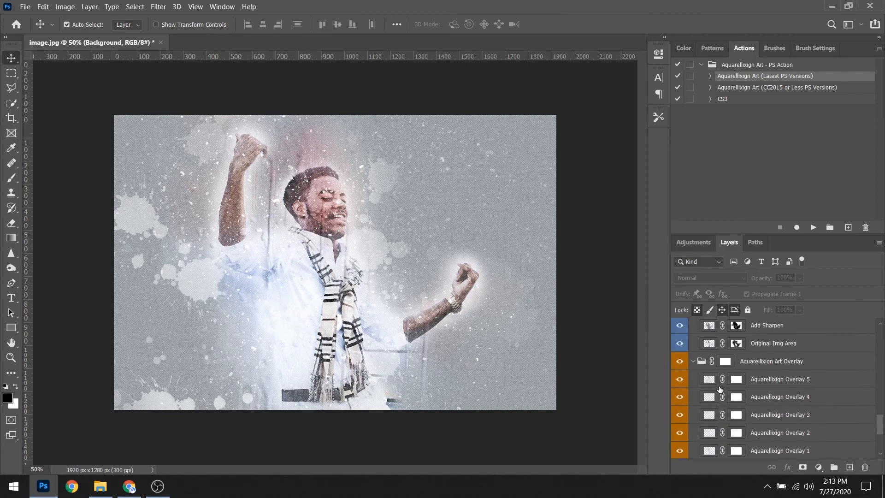
Preview the Gradient Fill 3 and Photo Filter 5 layers in the color option group by toggling their visibility.
scroll(719, 387, up, 5)
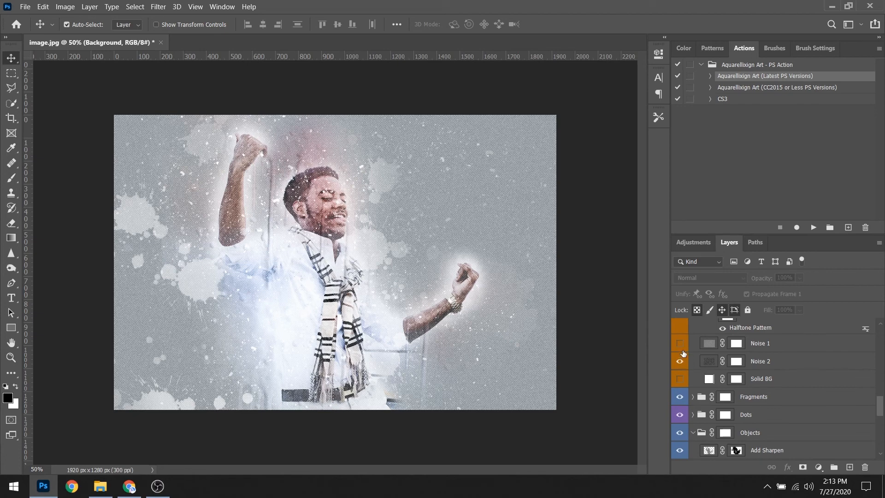
scroll(696, 377, up, 3)
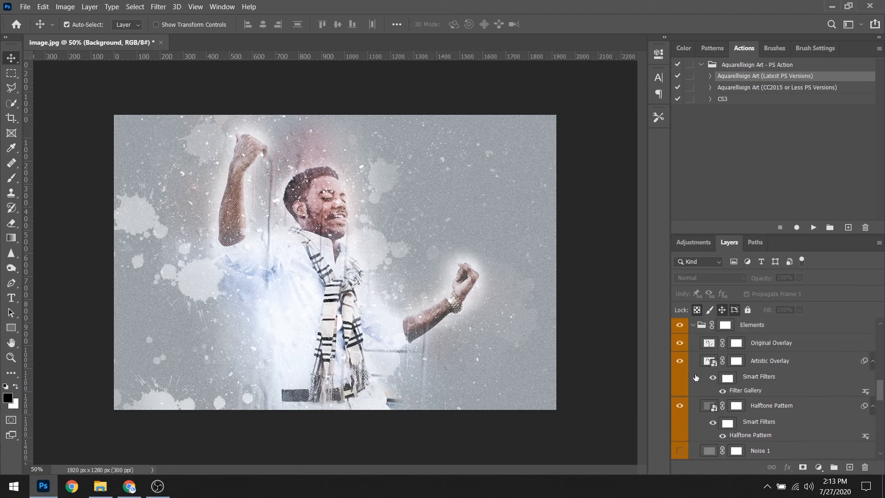
scroll(689, 372, up, 3)
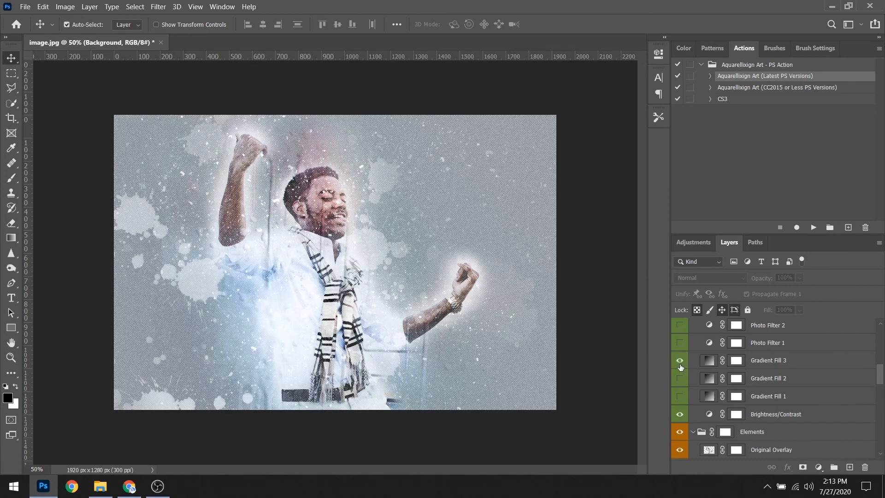
click(681, 362)
scroll(696, 372, up, 2)
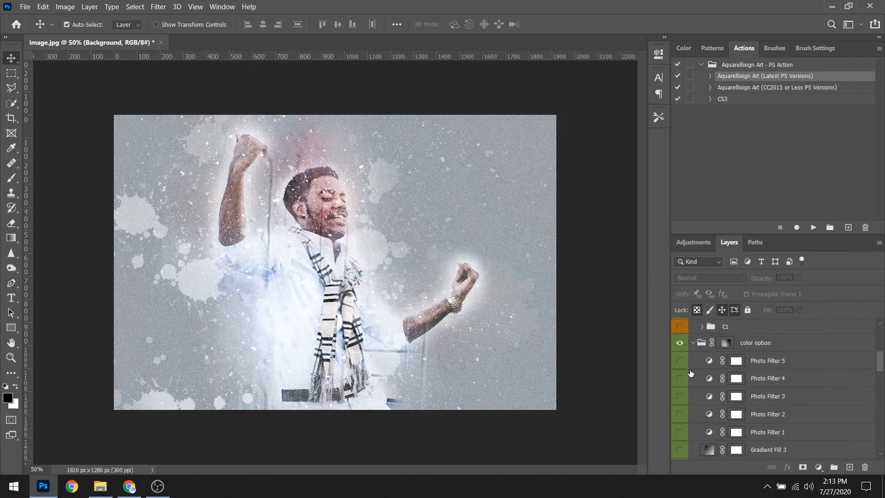
click(680, 361)
Show the C7 and C5 color groups inside the More Color group.
scroll(695, 393, up, 6)
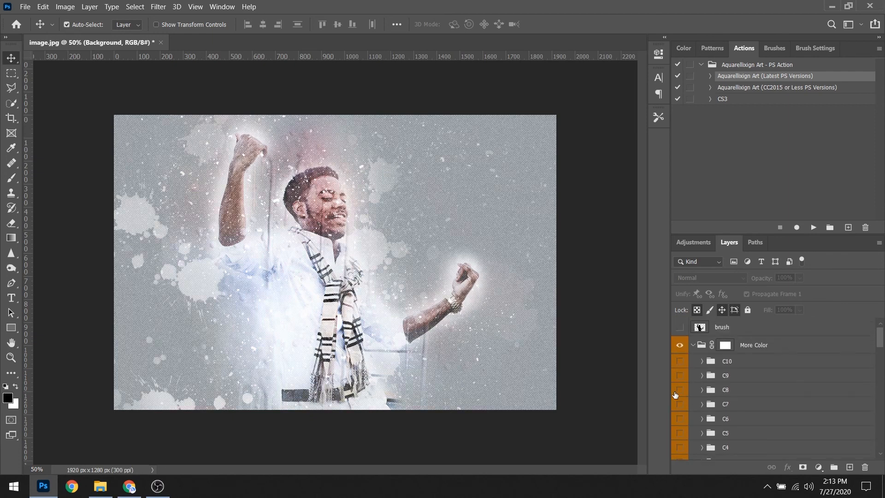
click(681, 405)
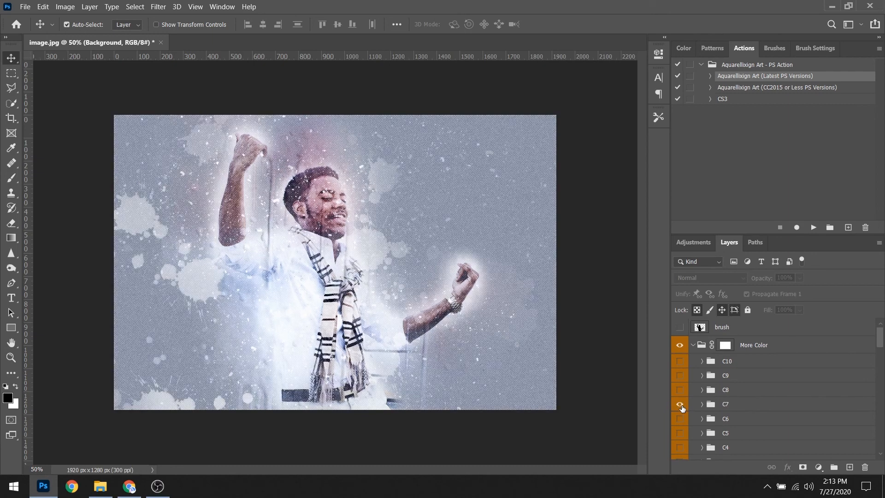
scroll(682, 407, down, 3)
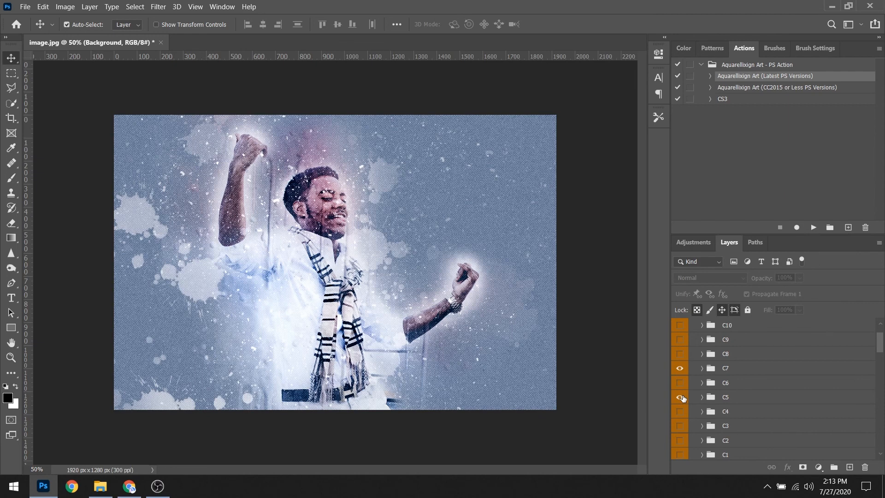
scroll(694, 410, down, 1)
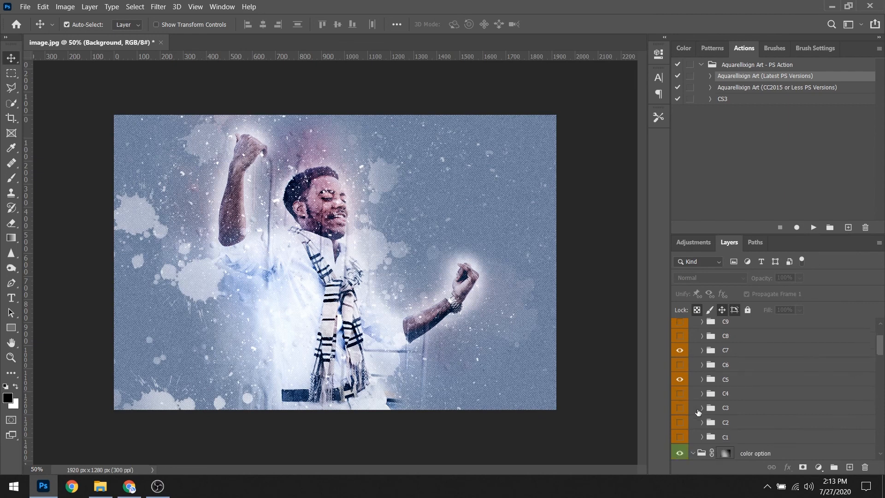